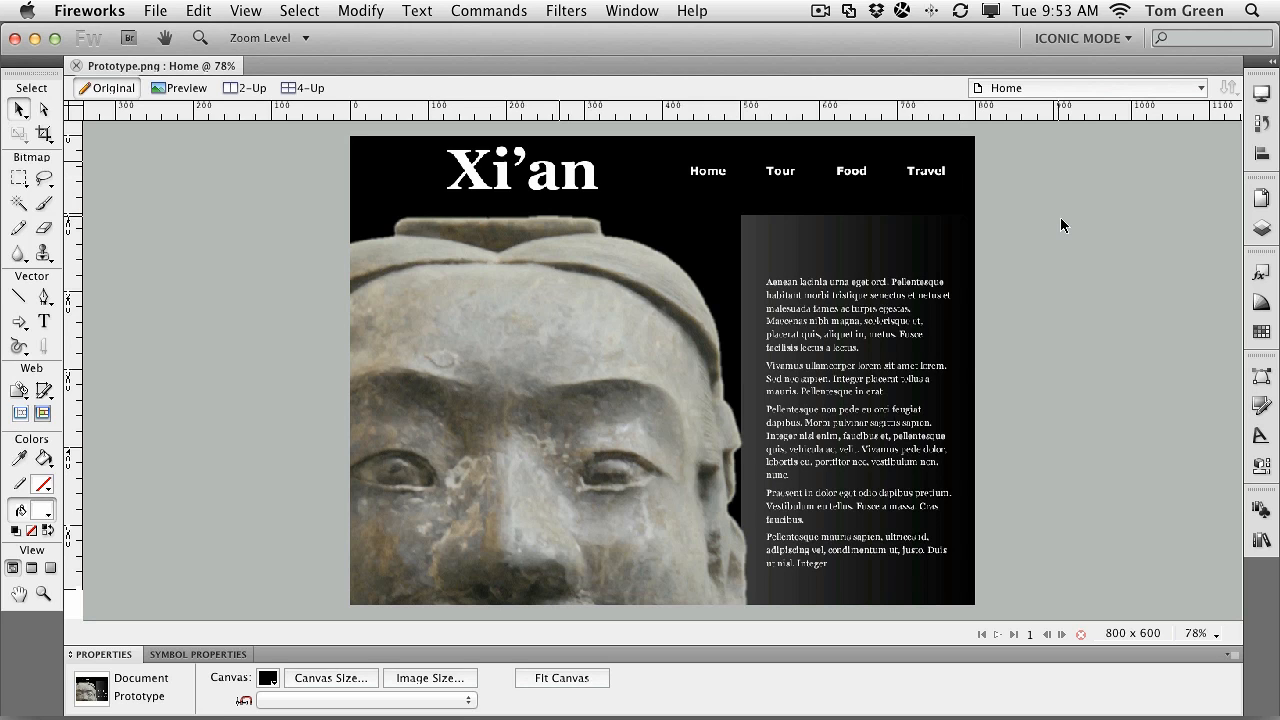
- Look through the Tour, Food, Restaurants and Travel pages of the prototype, then return to the Home page
left_click(1081, 89)
left_click(1081, 89)
left_click(1081, 89)
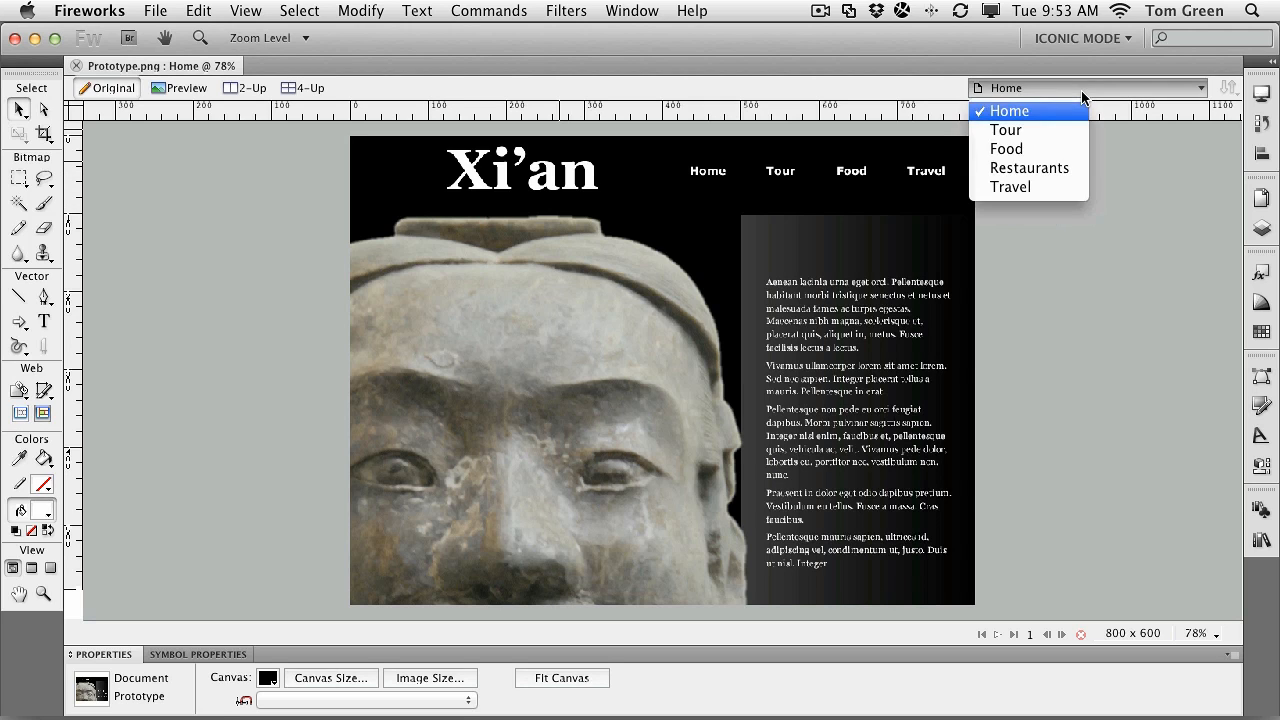
left_click(1030, 132)
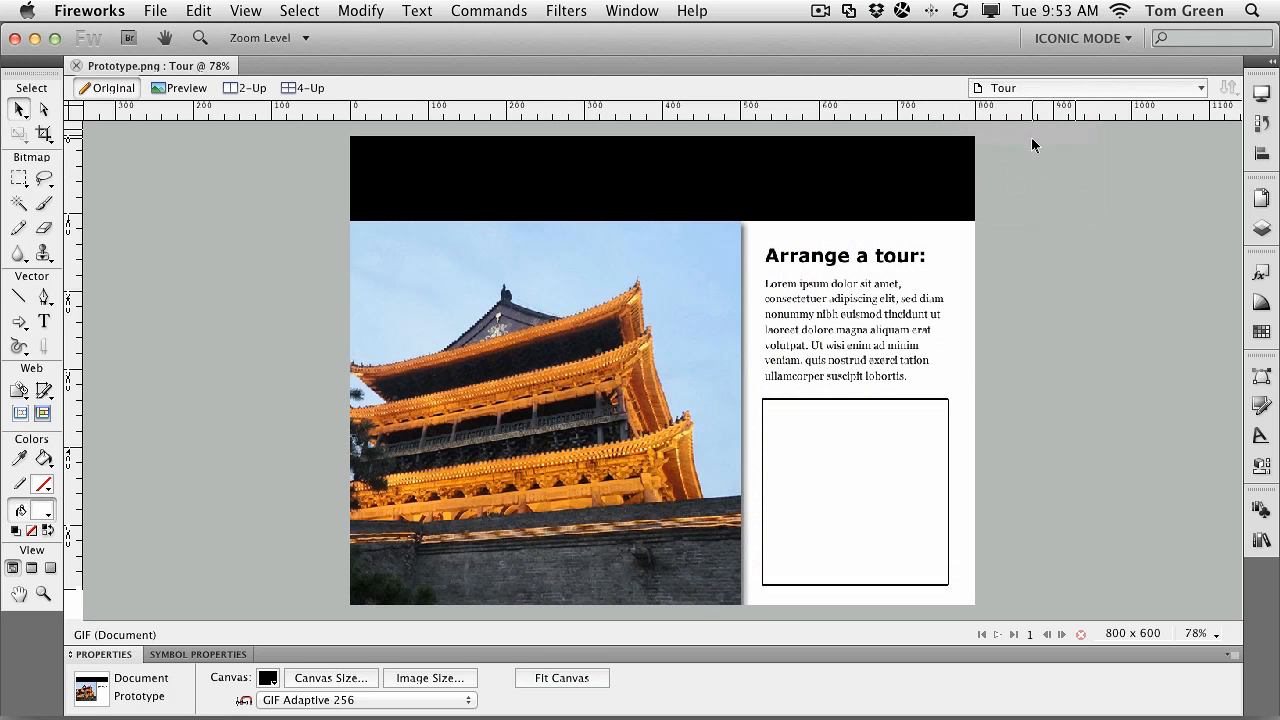
left_click(1059, 88)
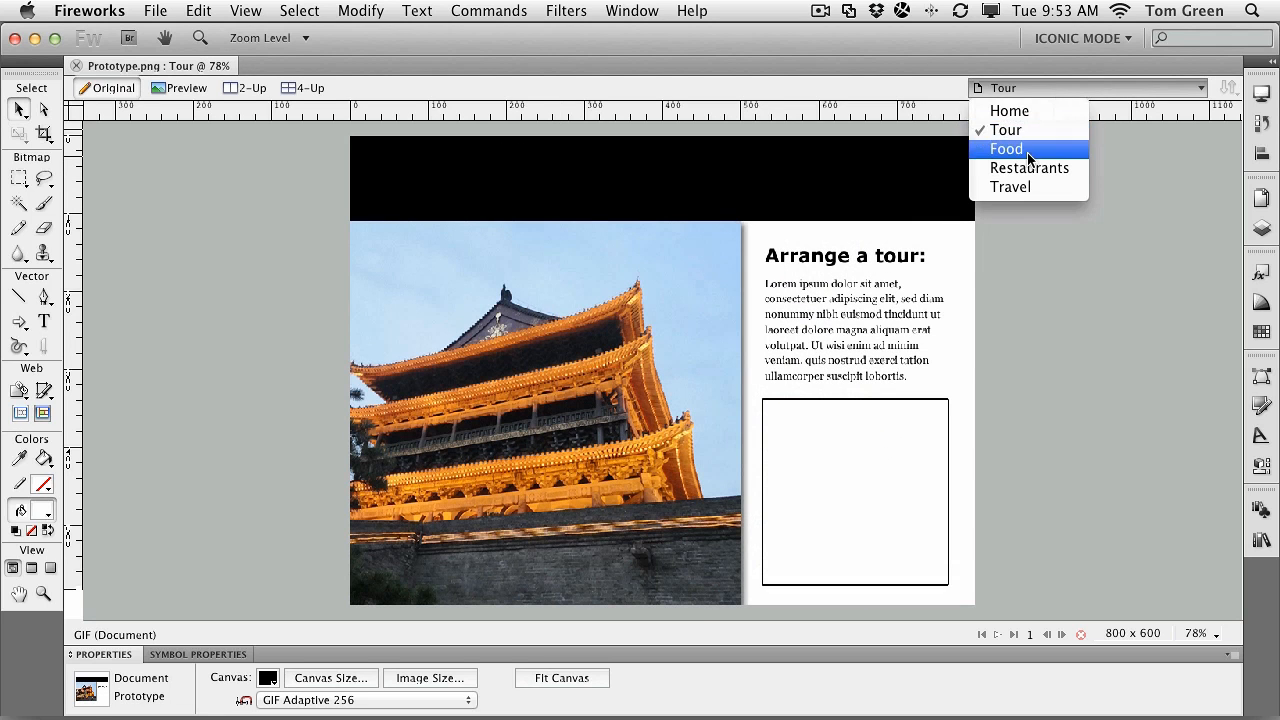
left_click(1038, 150)
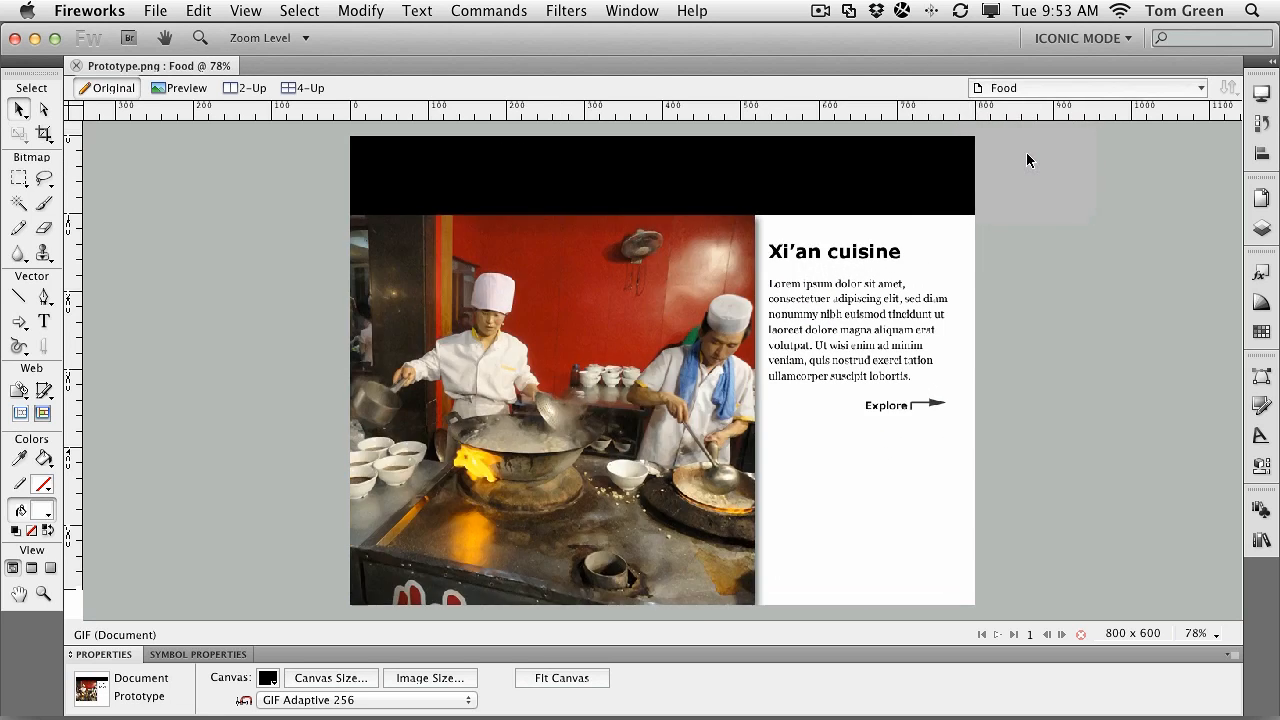
left_click(1071, 90)
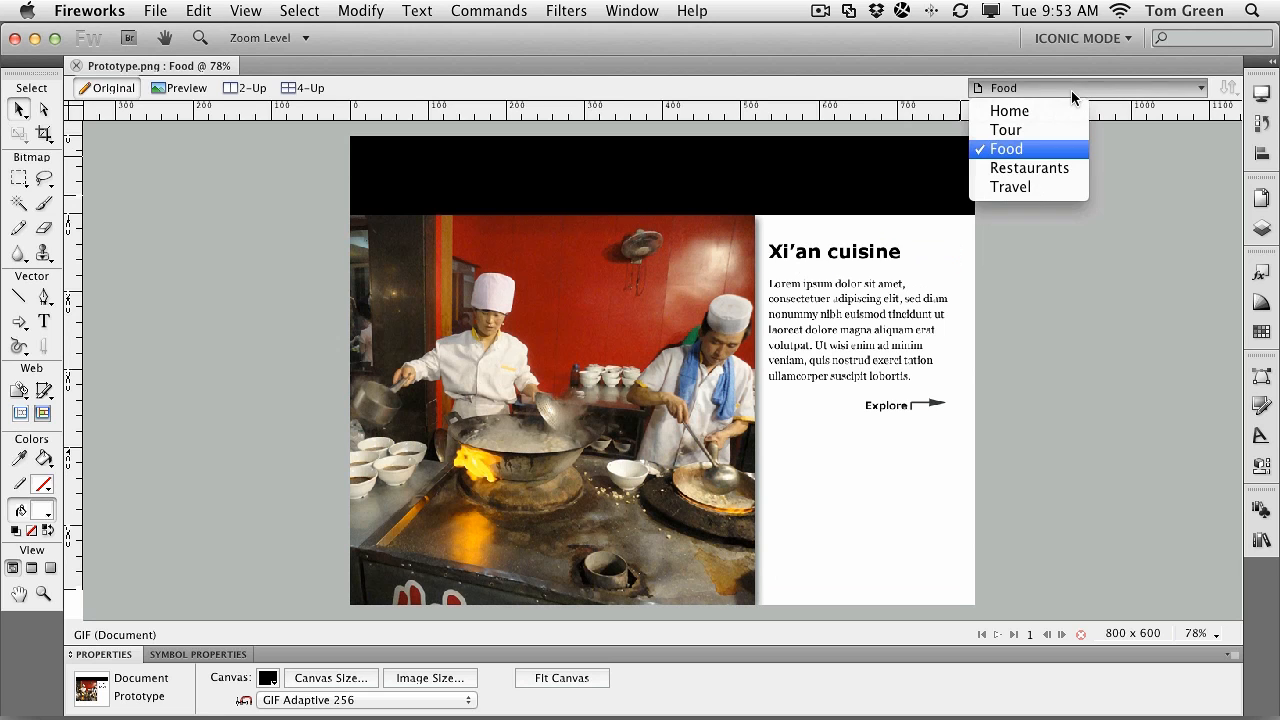
left_click(1038, 169)
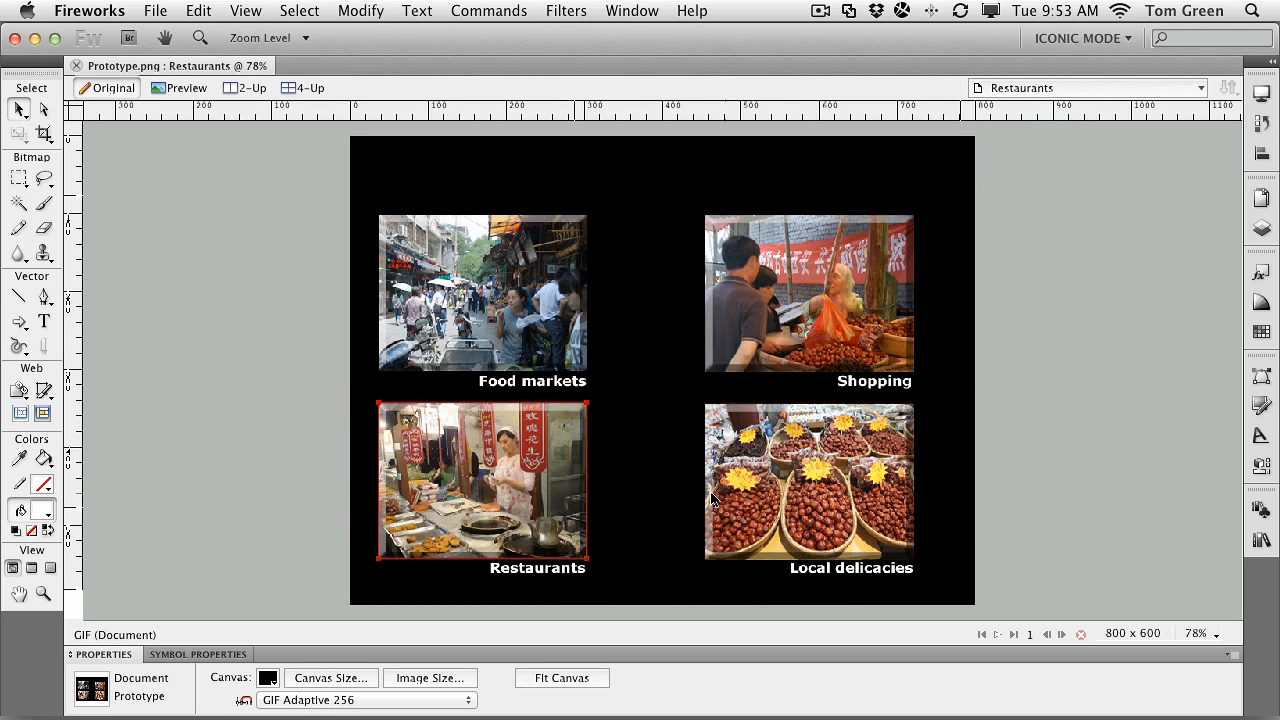
left_click(1012, 88)
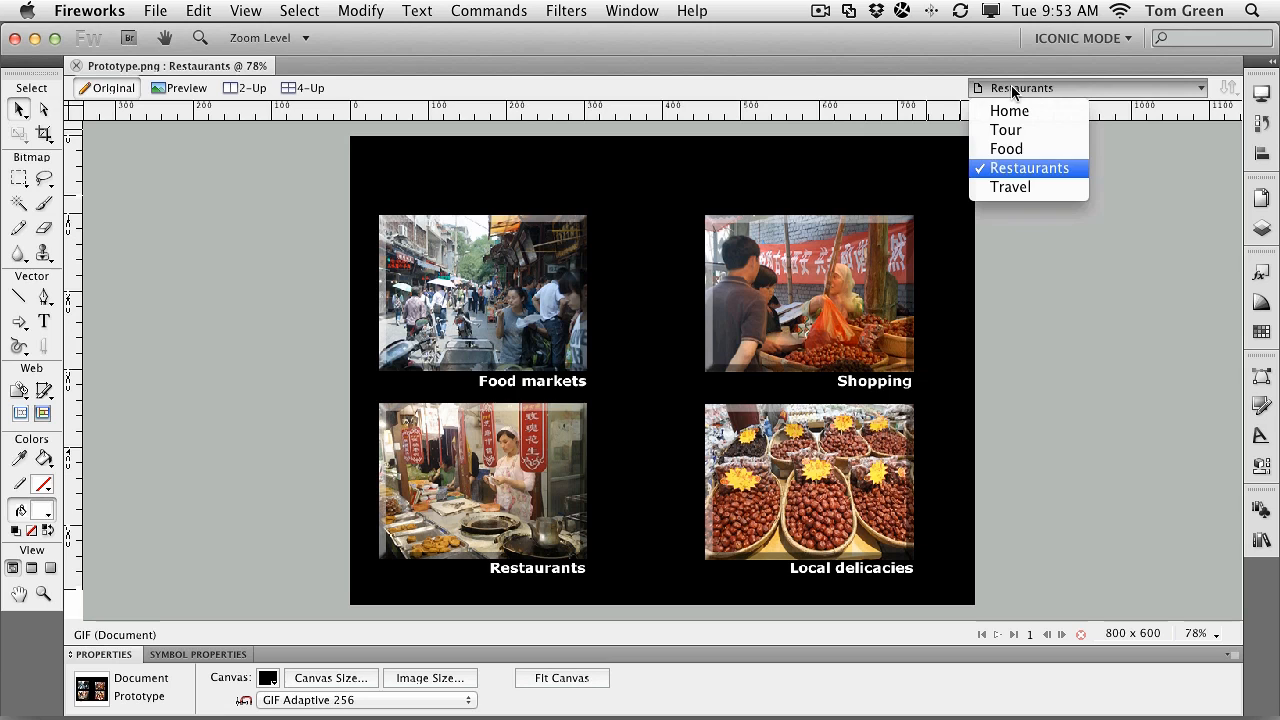
left_click(997, 190)
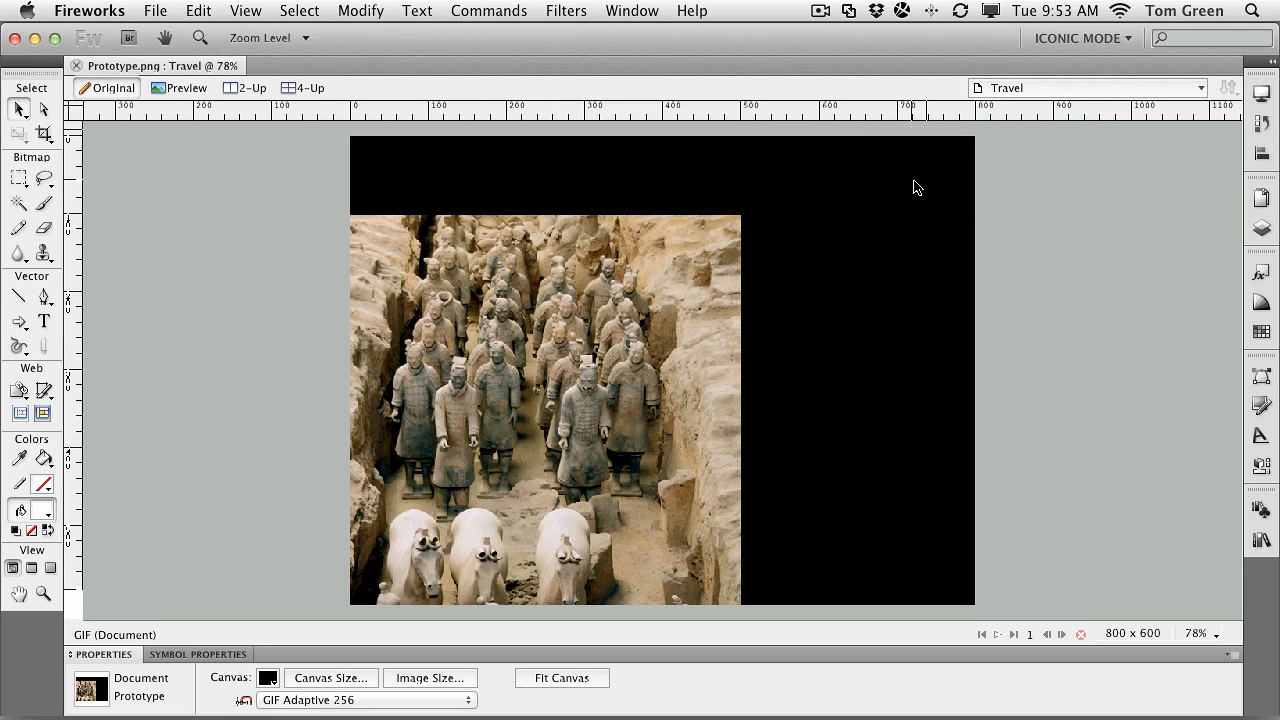
left_click(1028, 87)
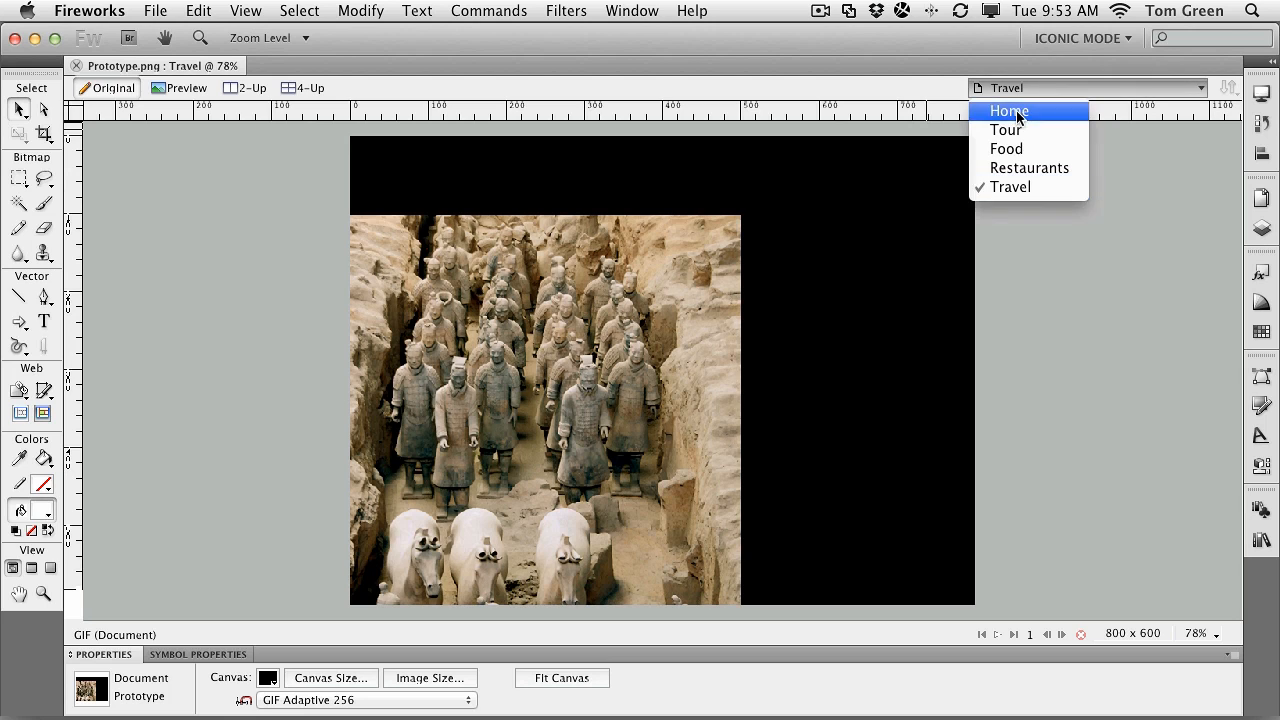
left_click(1005, 111)
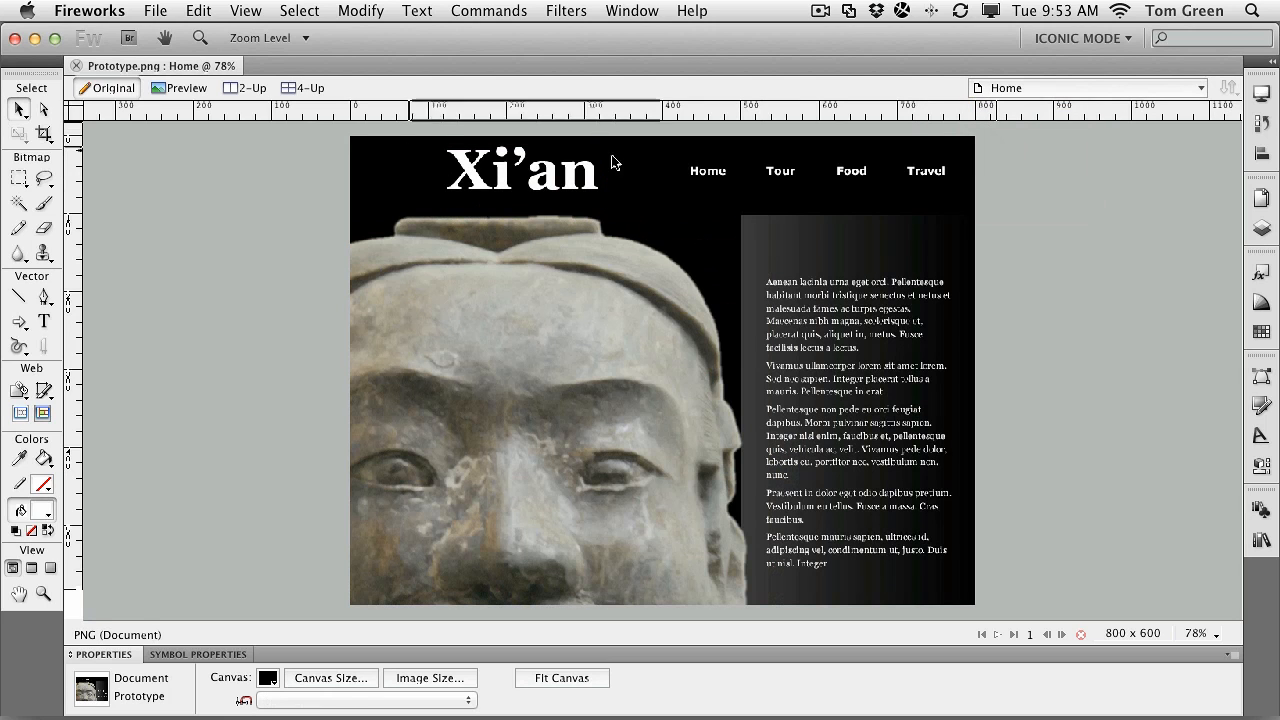
- Add a new page and copy the Xi'an title and the Home, Tour, Food and Travel labels onto it from the Home page
left_click_drag(903, 207, 991, 197)
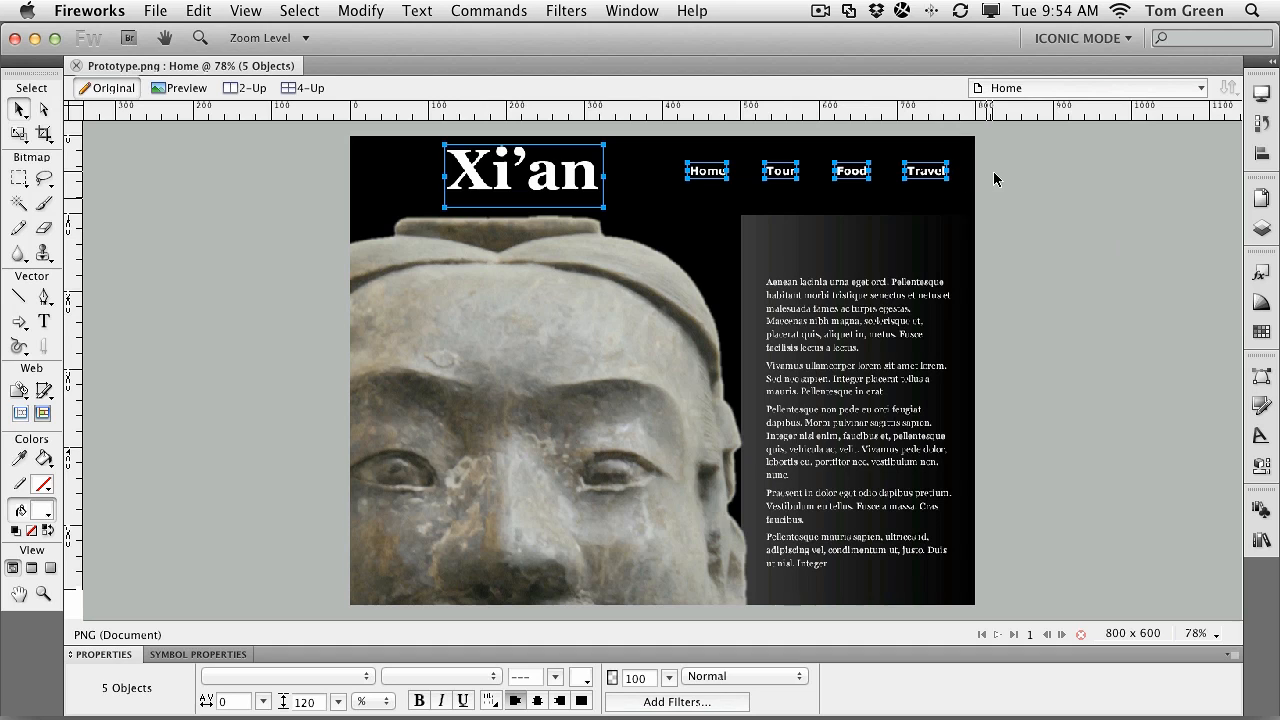
left_click(1268, 202)
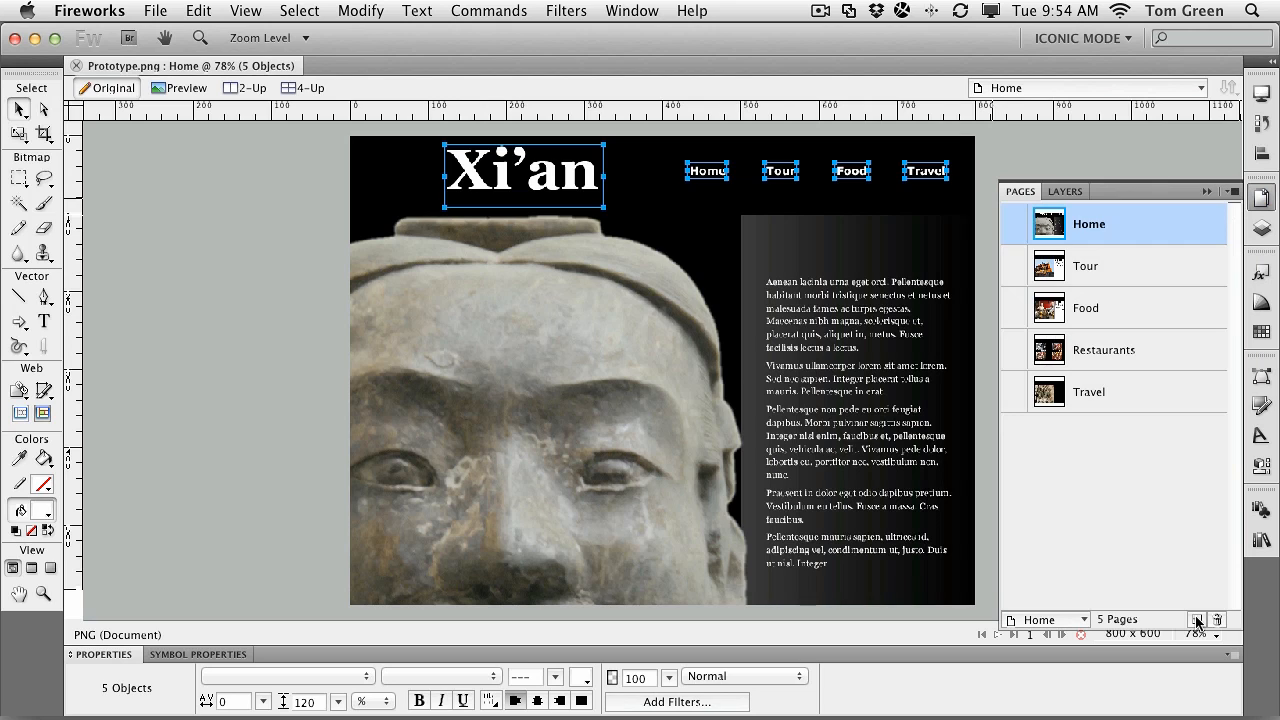
left_click(1196, 620)
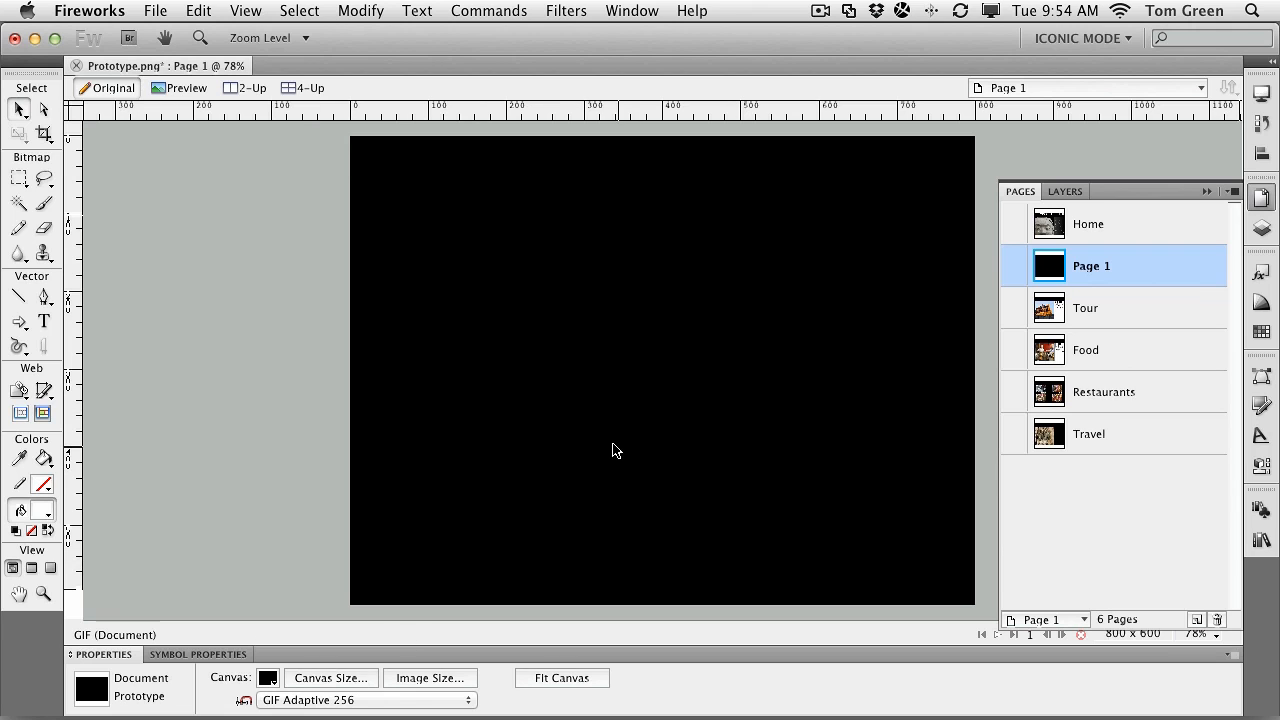
left_click(1095, 215)
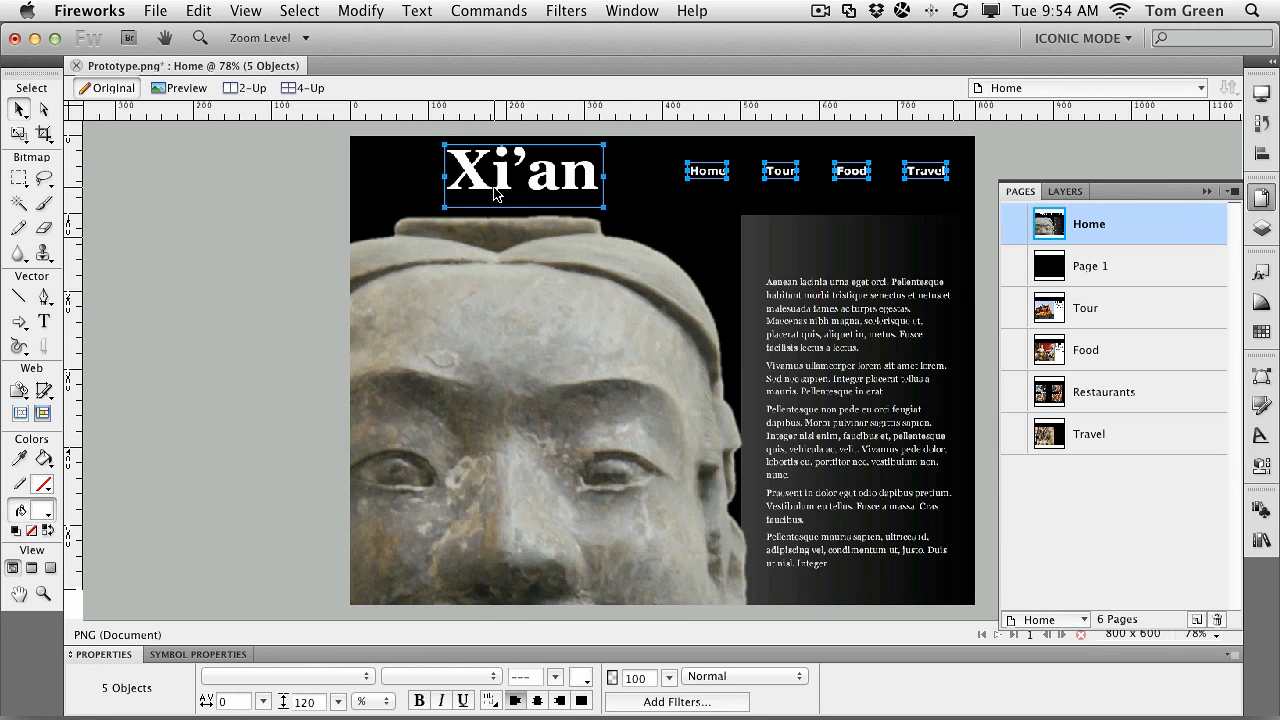
left_click(1116, 269)
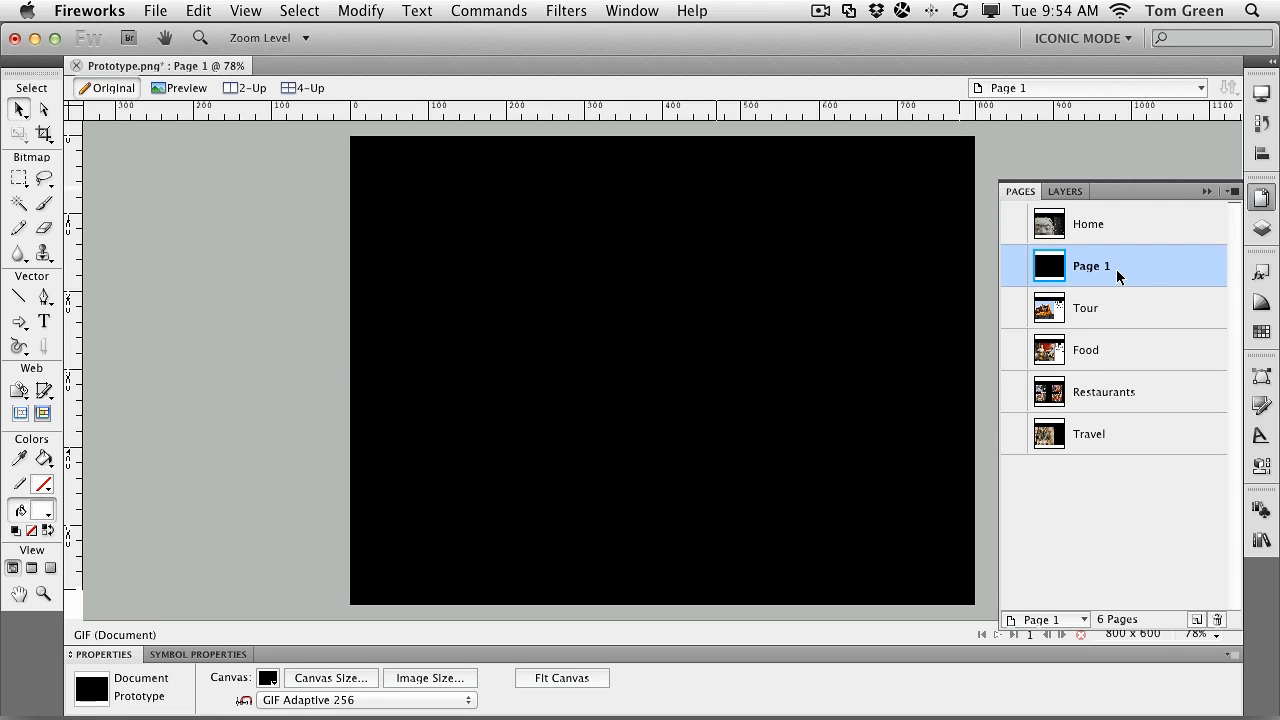
key("super+v")
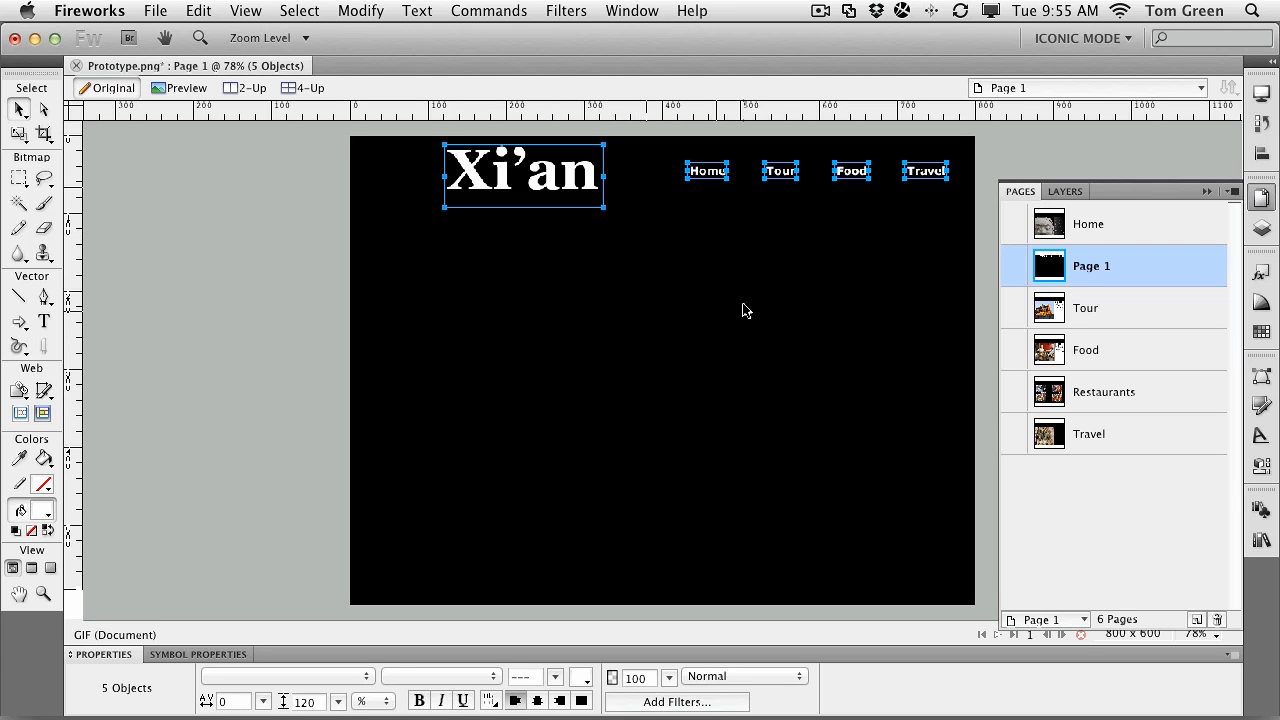
left_click(786, 292)
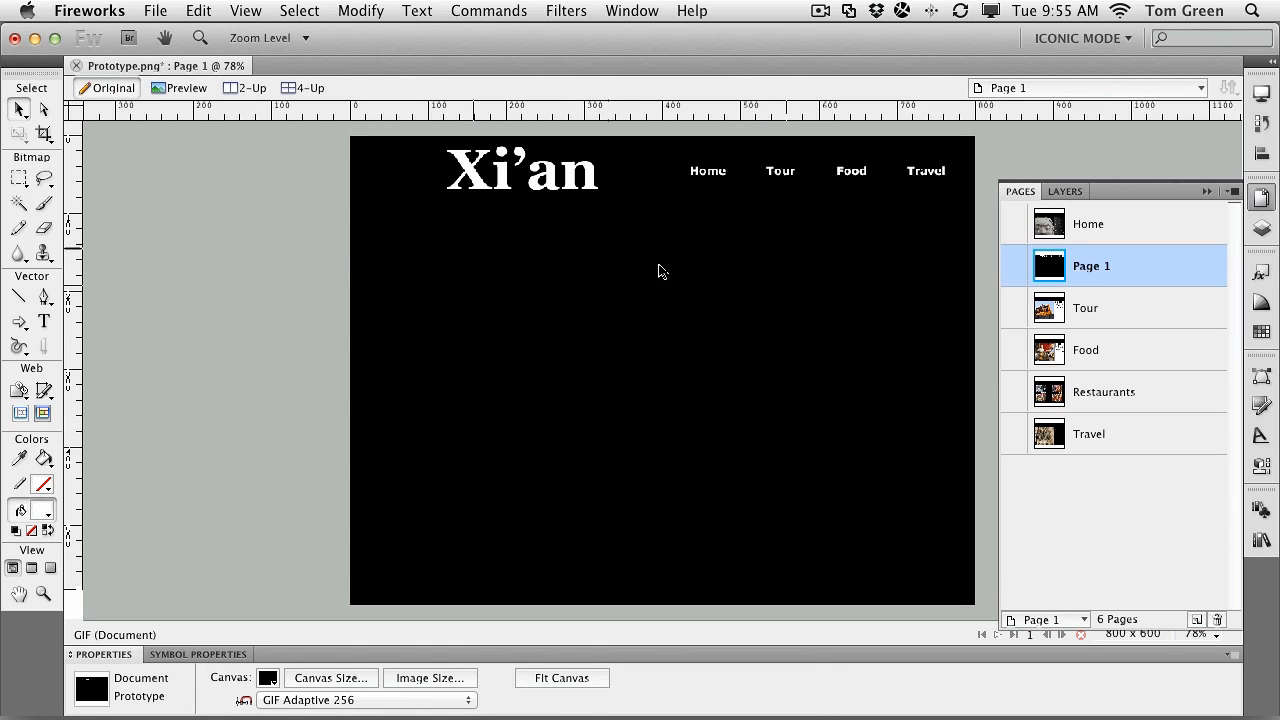
- Set the new page holding the title and navigation labels as the master page
right_click(1155, 260)
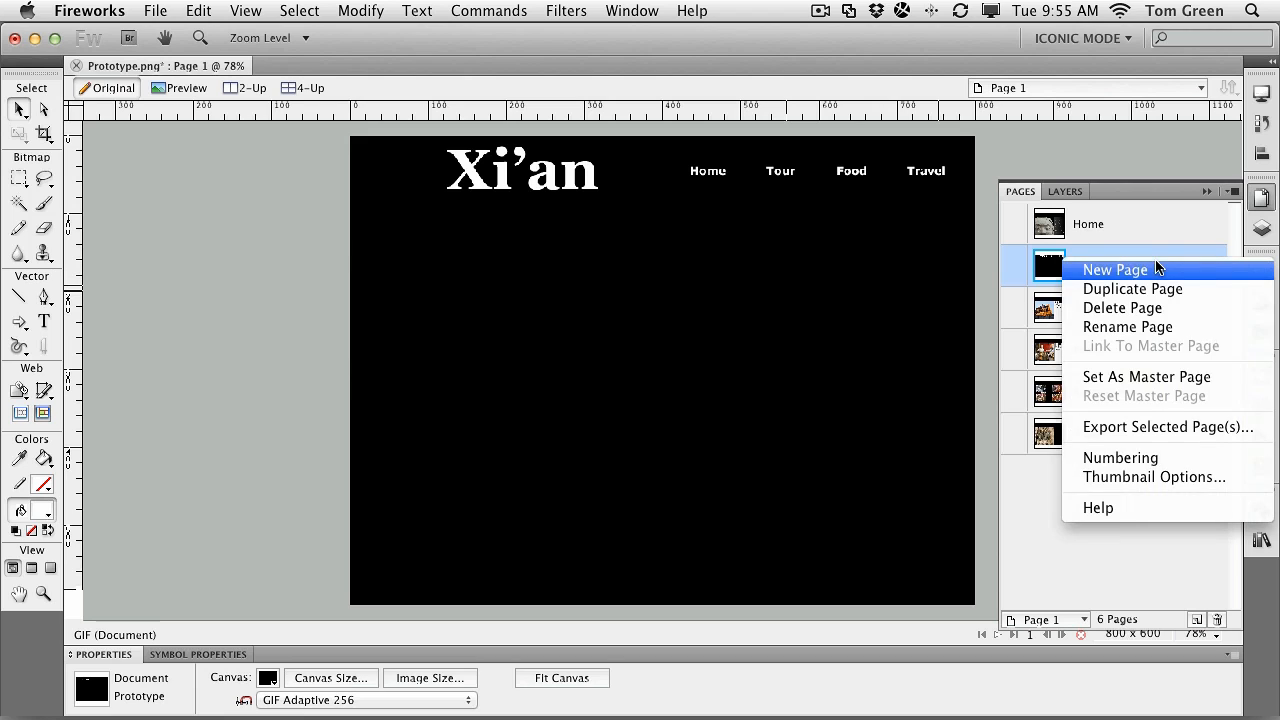
left_click(1157, 212)
left_click(1233, 191)
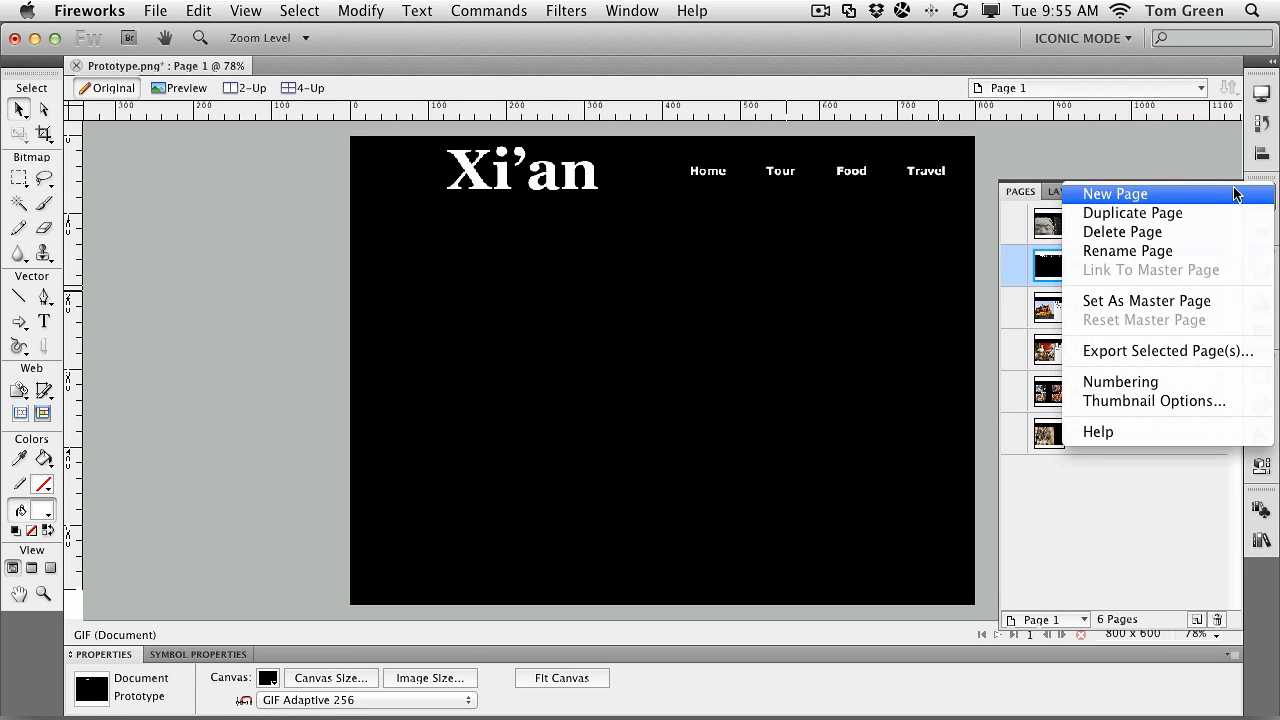
left_click(1155, 301)
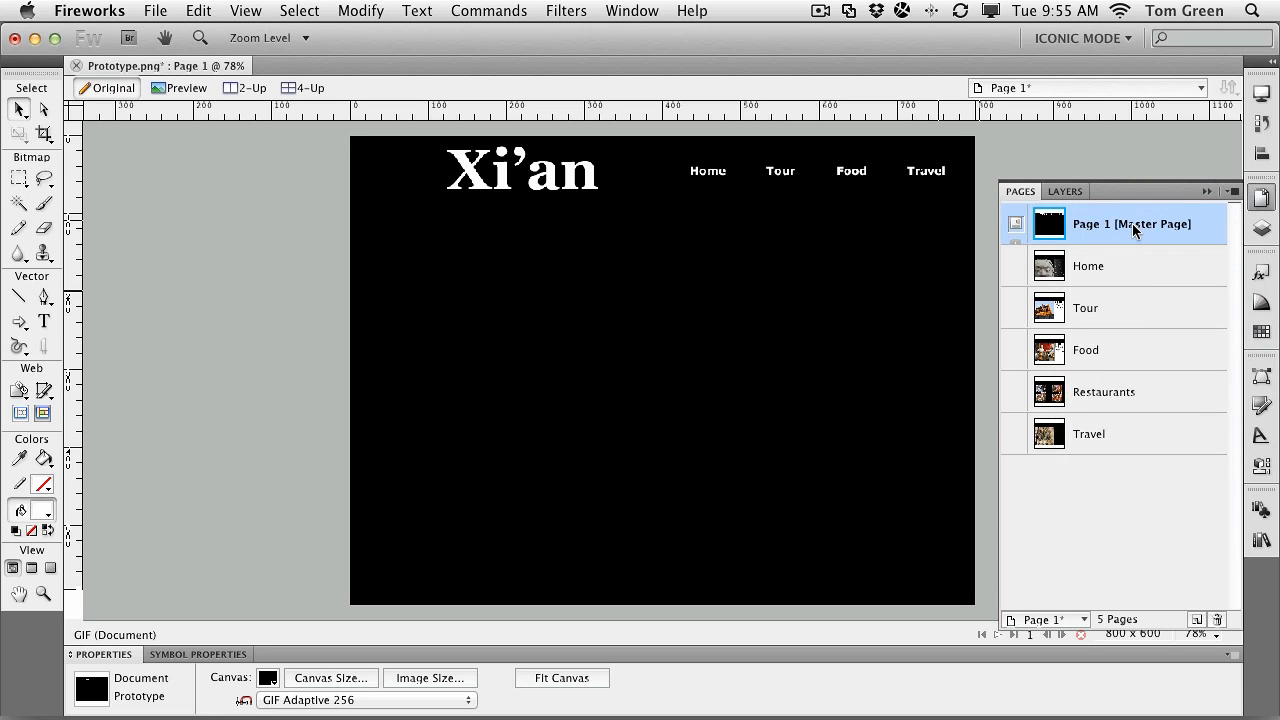
- Check the shared header on the Home, Tour, Food, Restaurants and Travel pages, and return to Home
left_click(1099, 265)
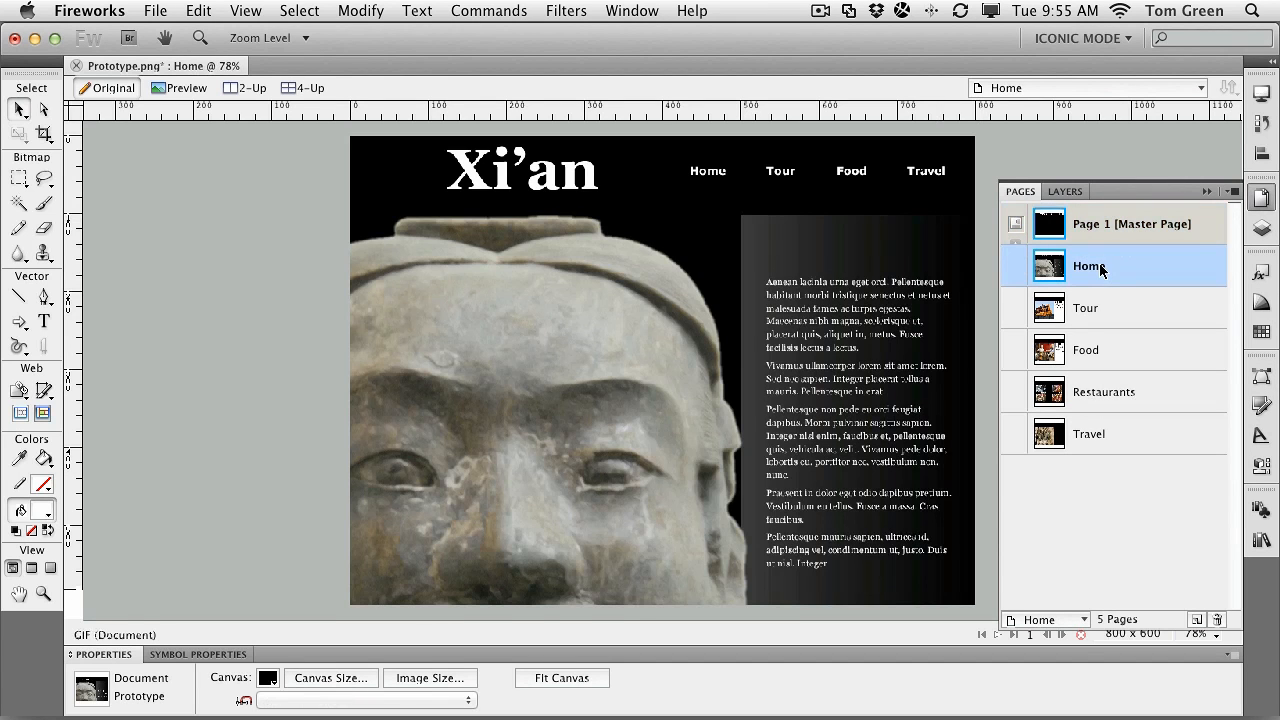
left_click(1089, 312)
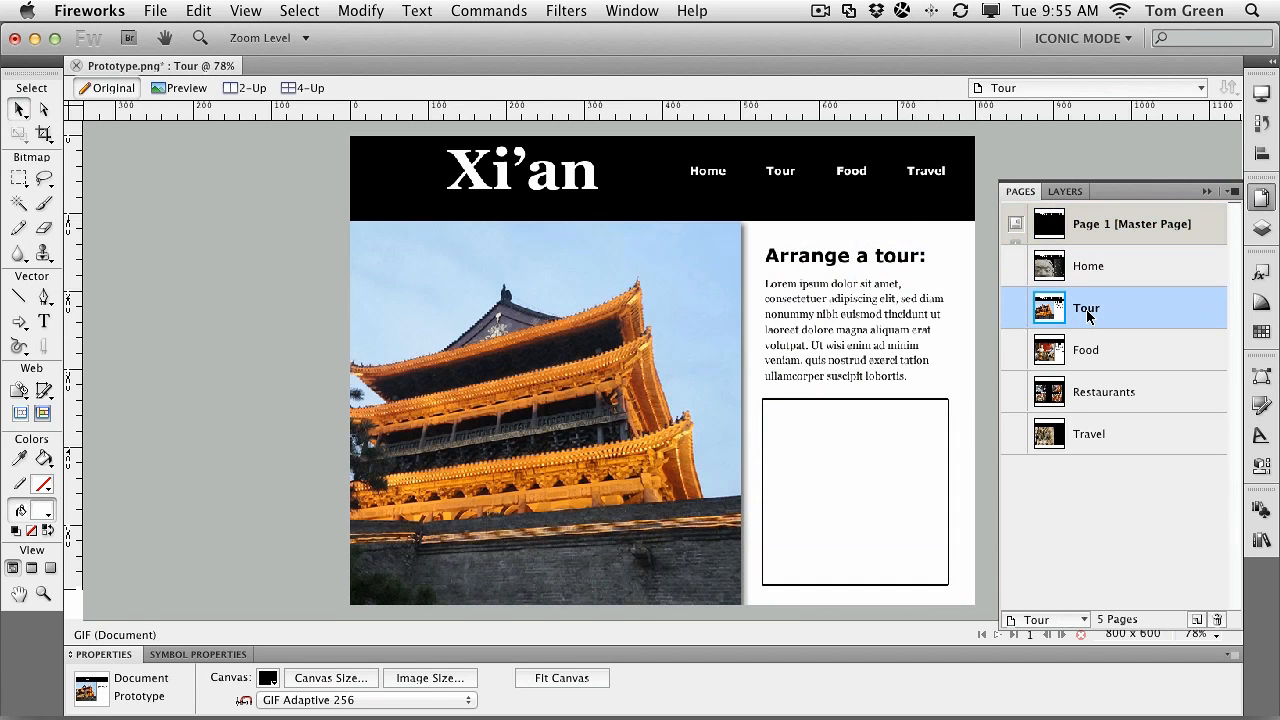
left_click(1070, 350)
left_click(1085, 400)
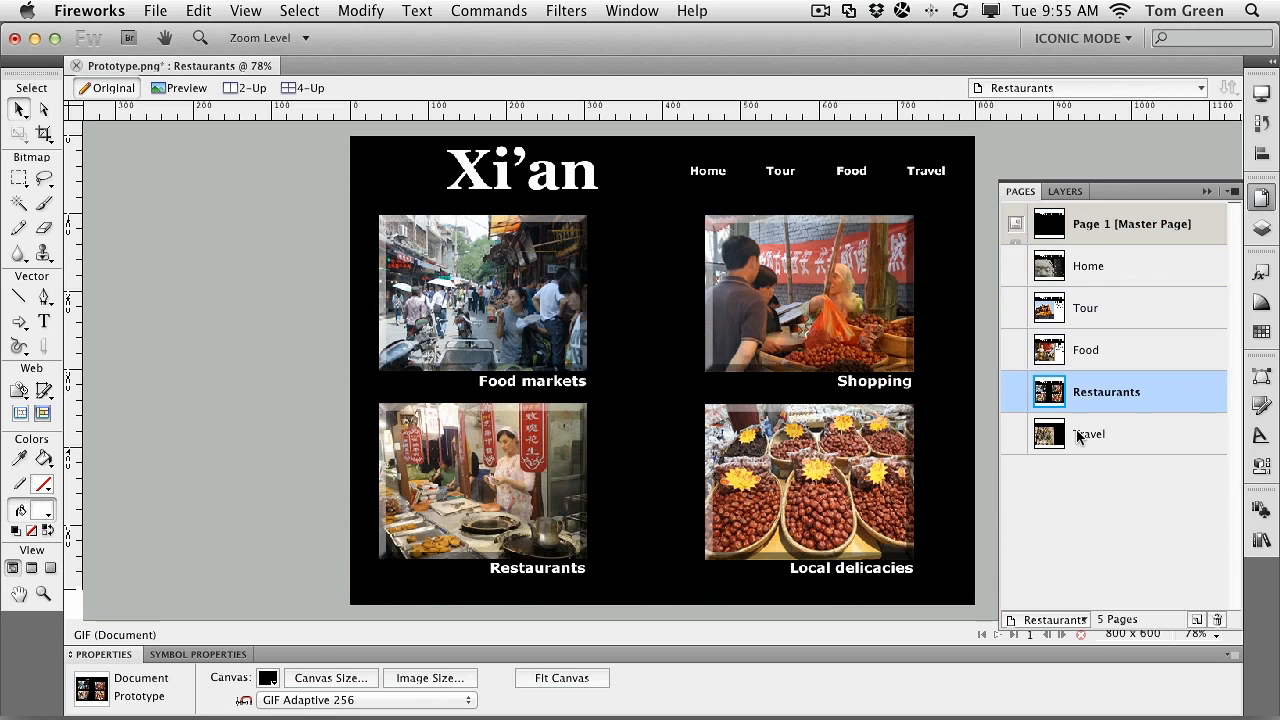
left_click(1079, 437)
left_click(1088, 266)
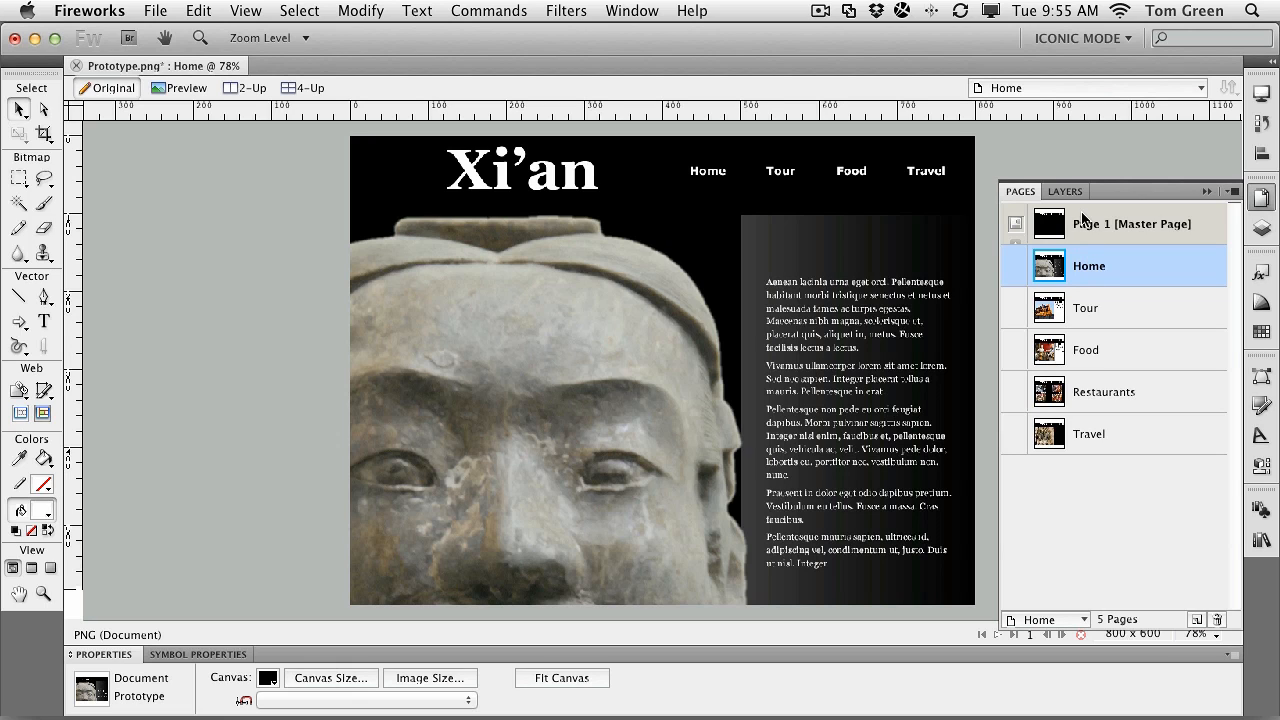
- Examine the Home page's layer list and the master page's navigation labels, ending on the Home page
left_click(1068, 192)
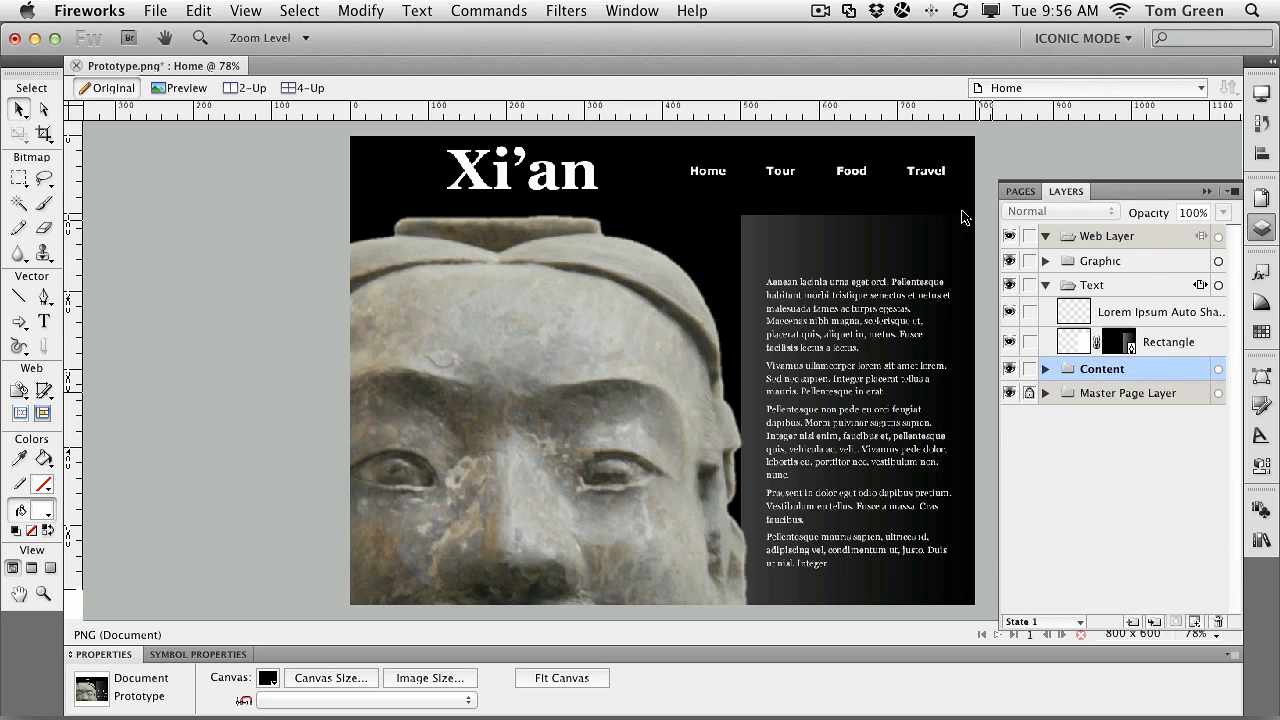
left_click(1018, 193)
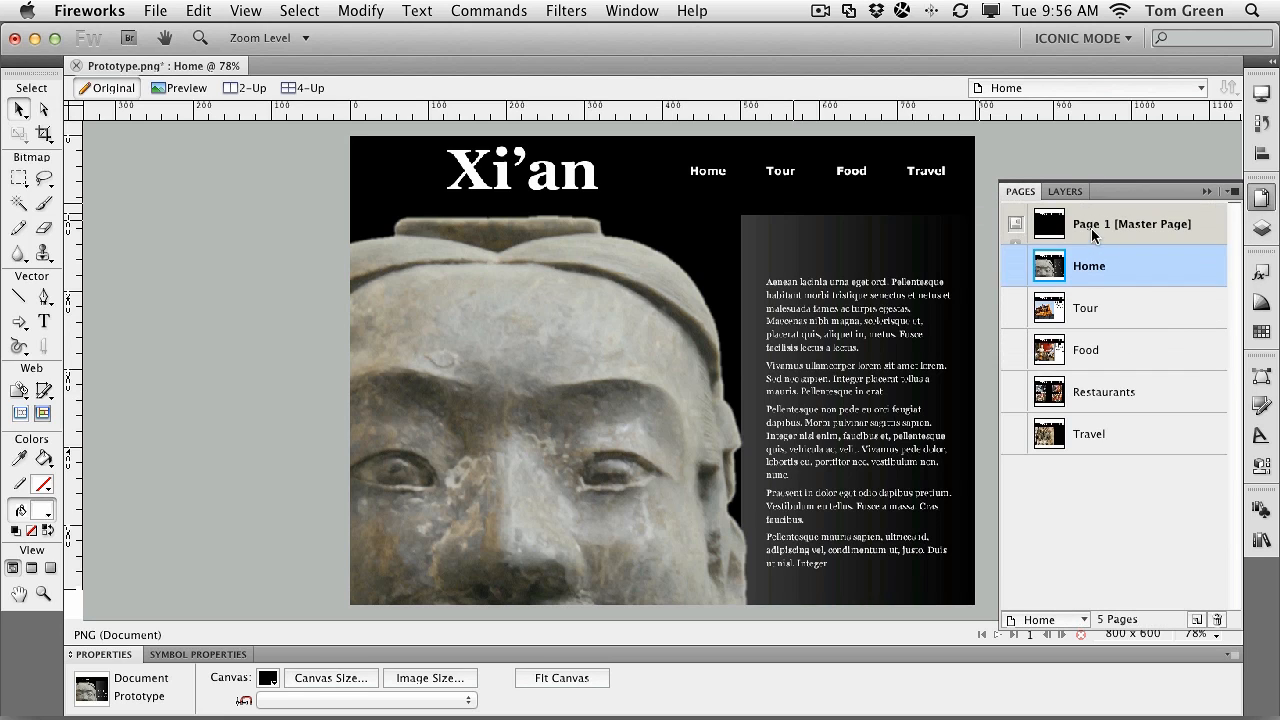
double_click(1091, 228)
left_click(1055, 233)
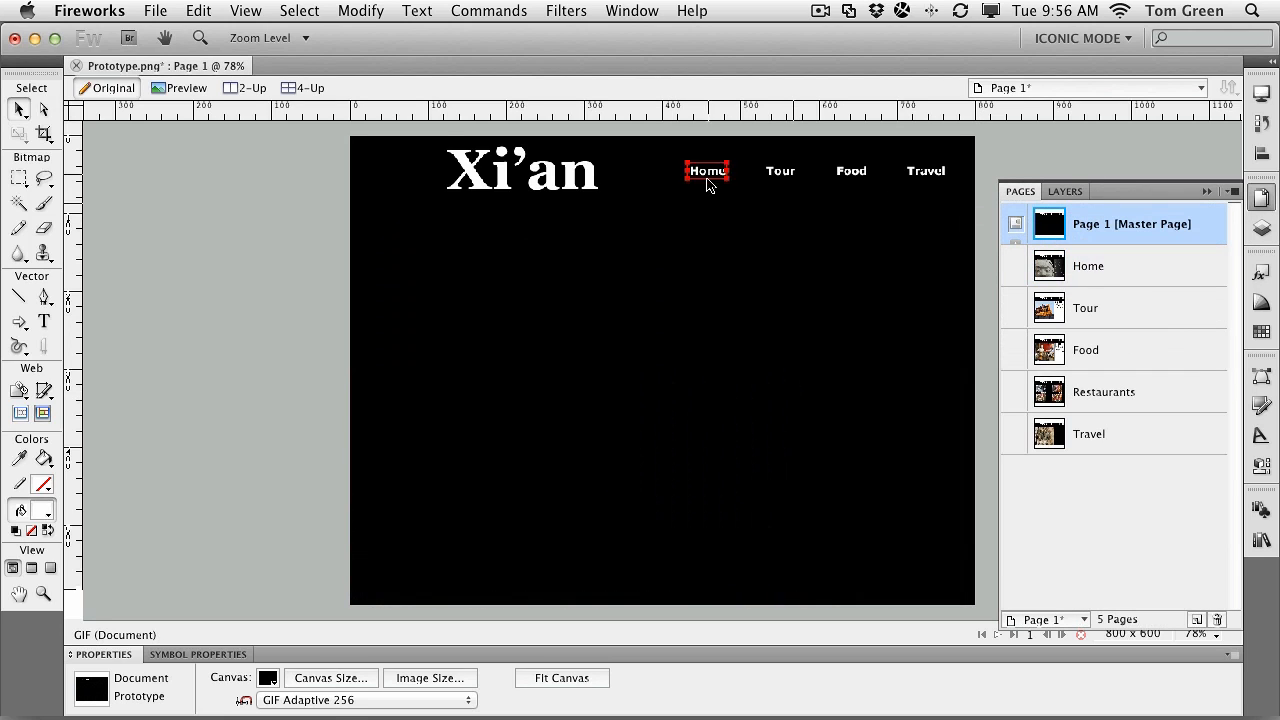
left_click(1020, 268)
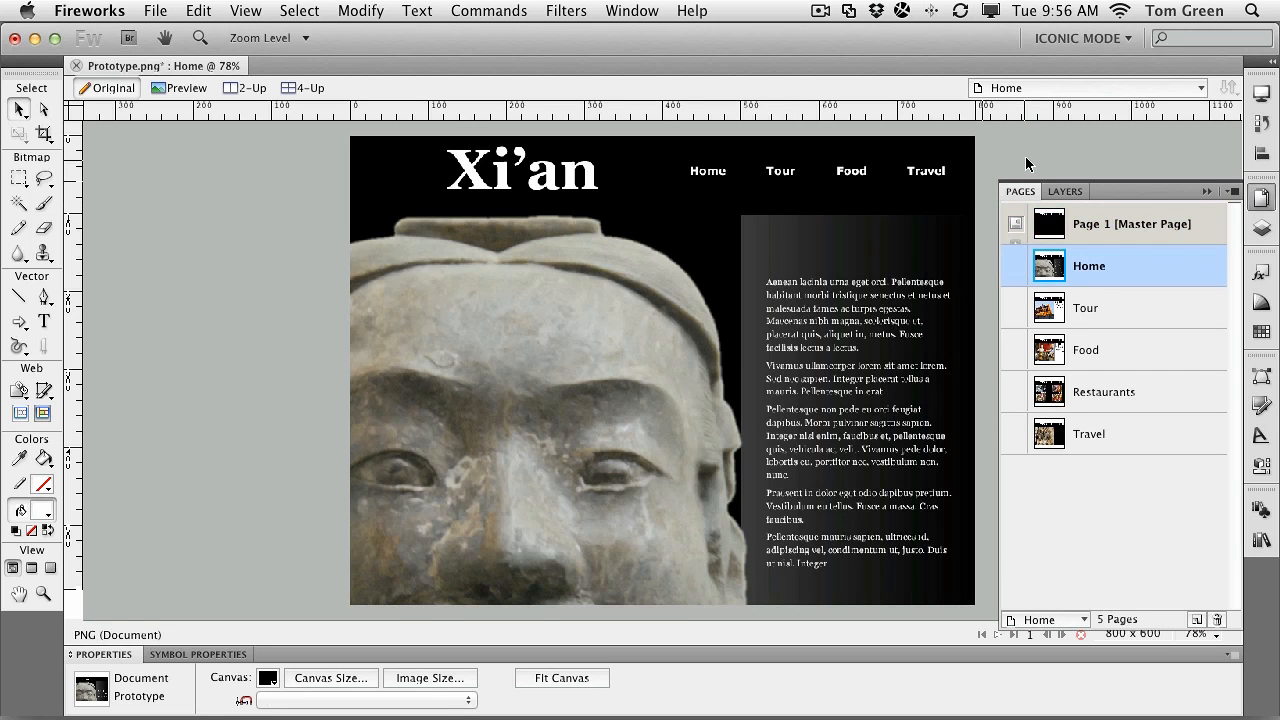